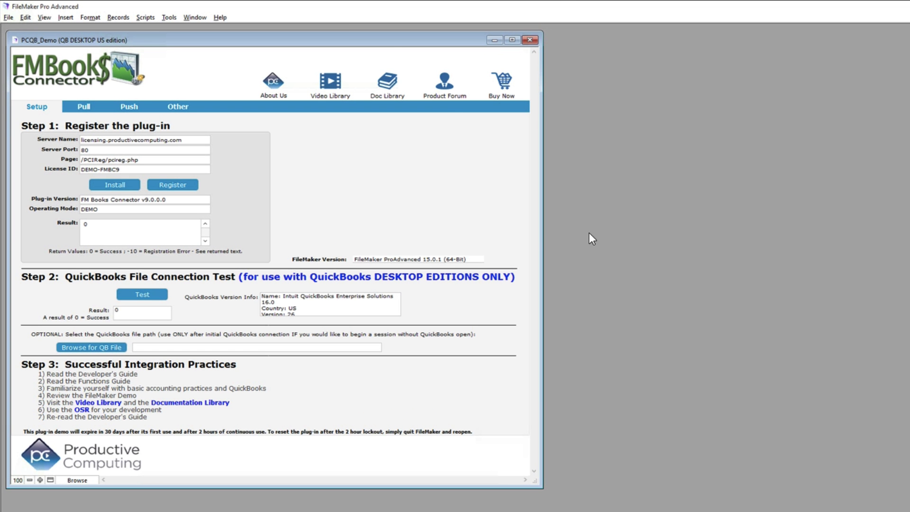
# Run Get Customers on the Pull page to list QuickBooks customers and jobs with balance totals
pyautogui.click(84, 107)
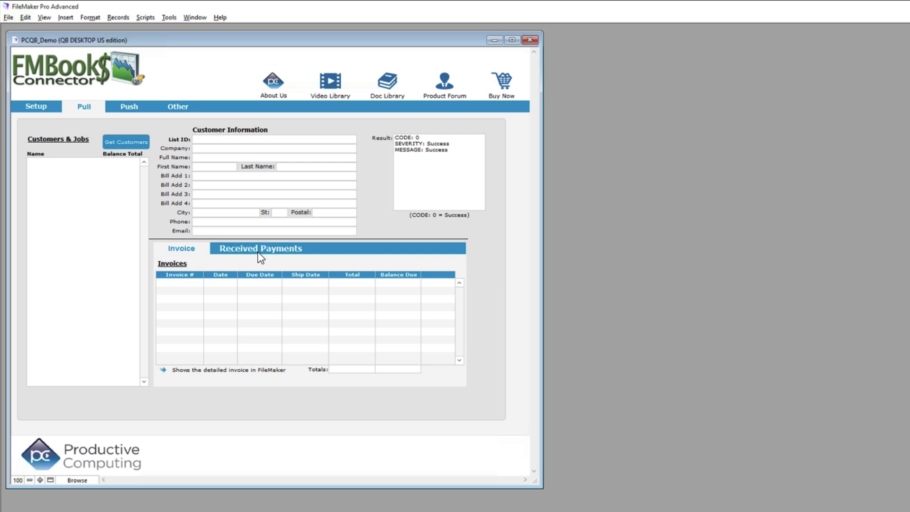
pyautogui.click(36, 107)
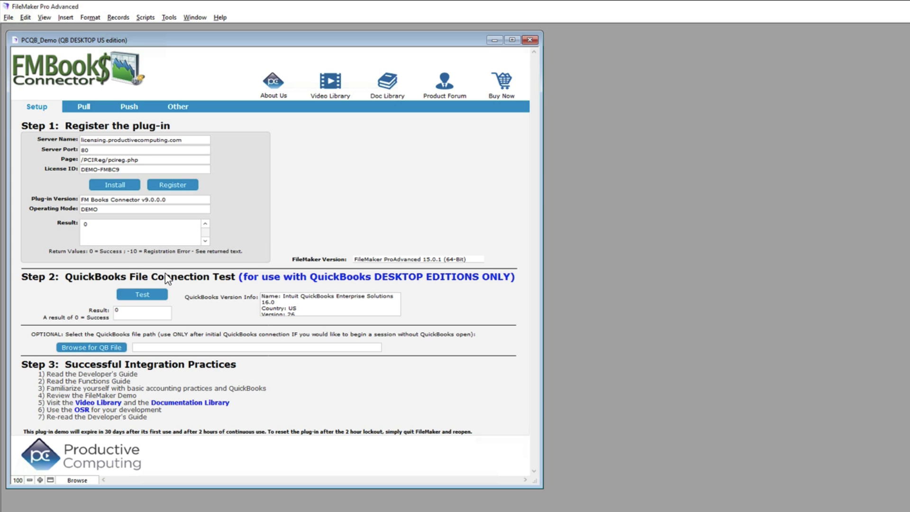
pyautogui.click(85, 106)
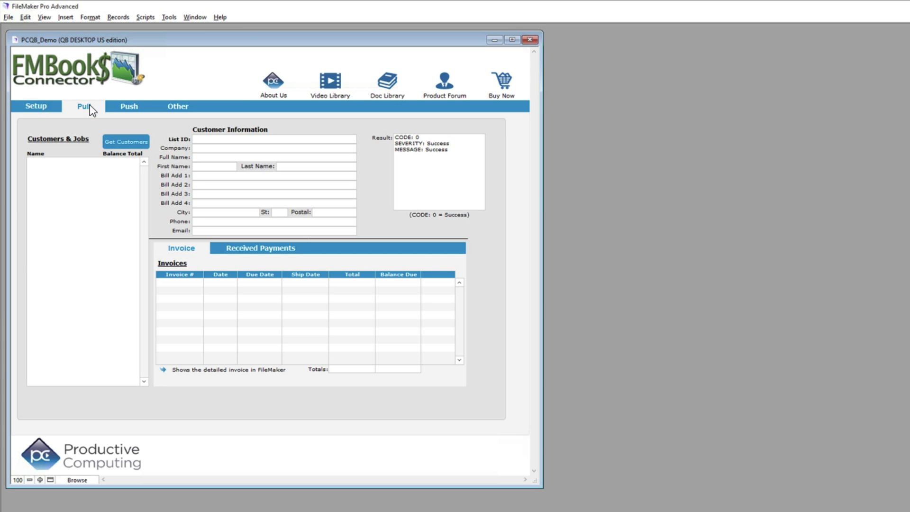
pyautogui.click(129, 143)
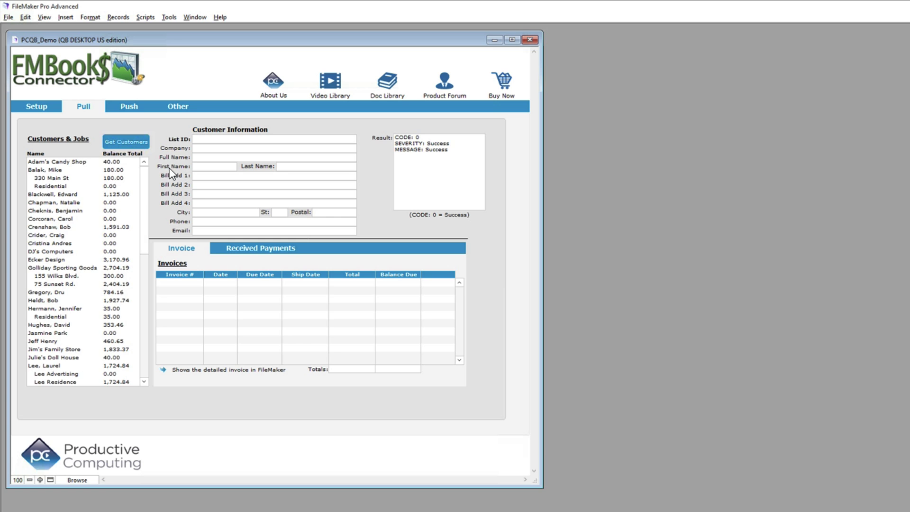
pyautogui.scroll(-5, 80, 188)
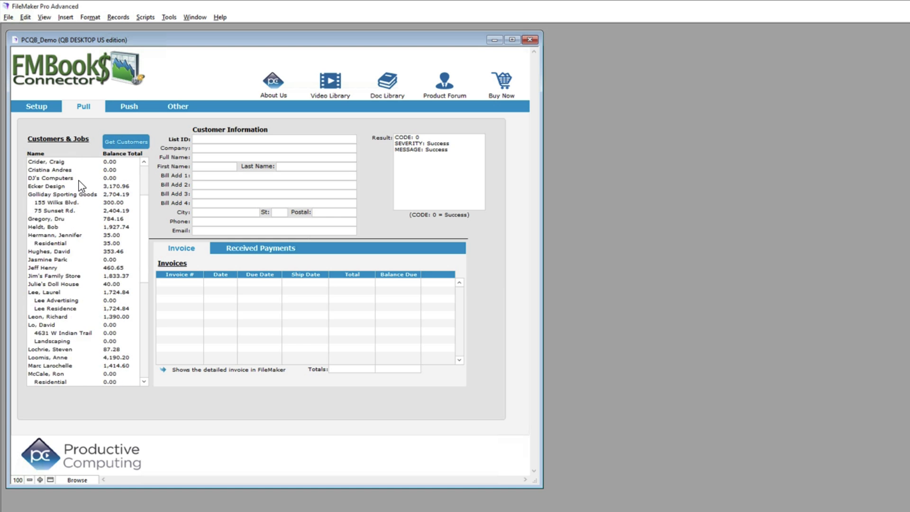
pyautogui.scroll(-5, 80, 188)
pyautogui.scroll(-3, 80, 189)
pyautogui.scroll(-3, 80, 188)
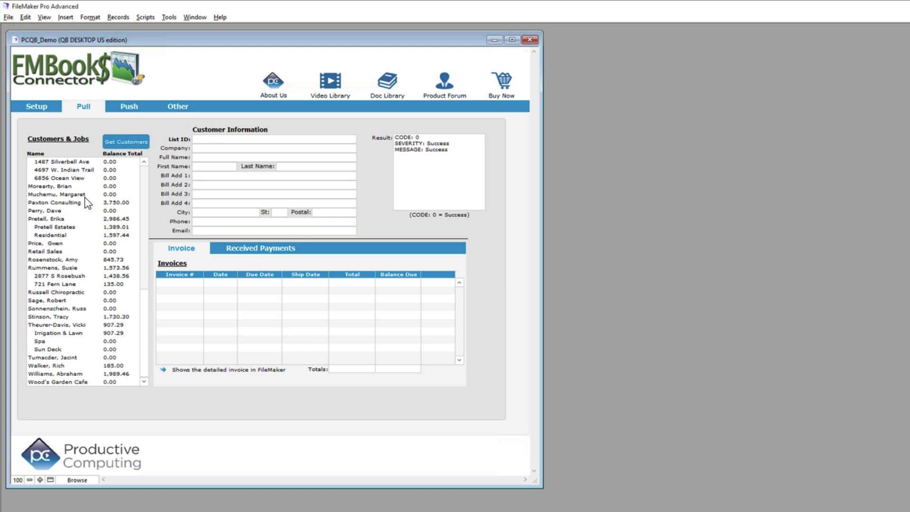
pyautogui.scroll(8, 87, 207)
pyautogui.scroll(5, 86, 206)
pyautogui.scroll(3, 86, 206)
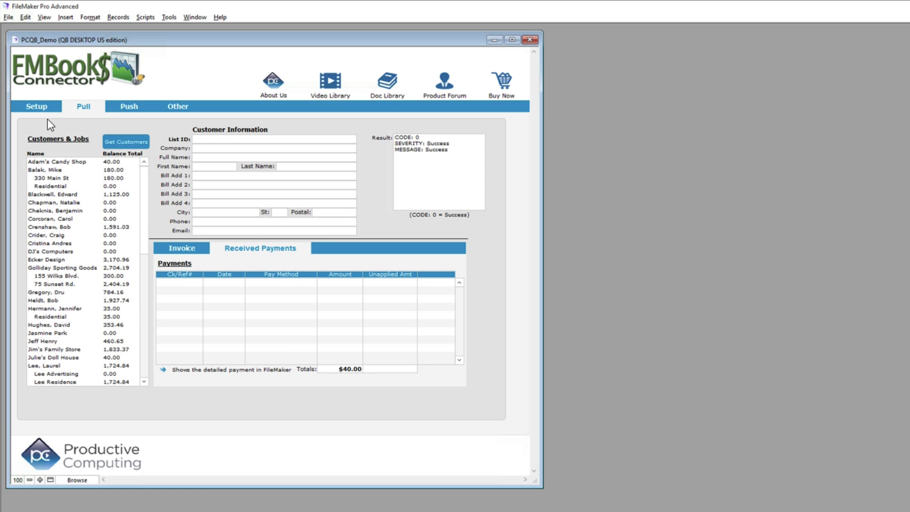
# Select Jim's Family Store and review its invoice and four received payments
pyautogui.click(55, 350)
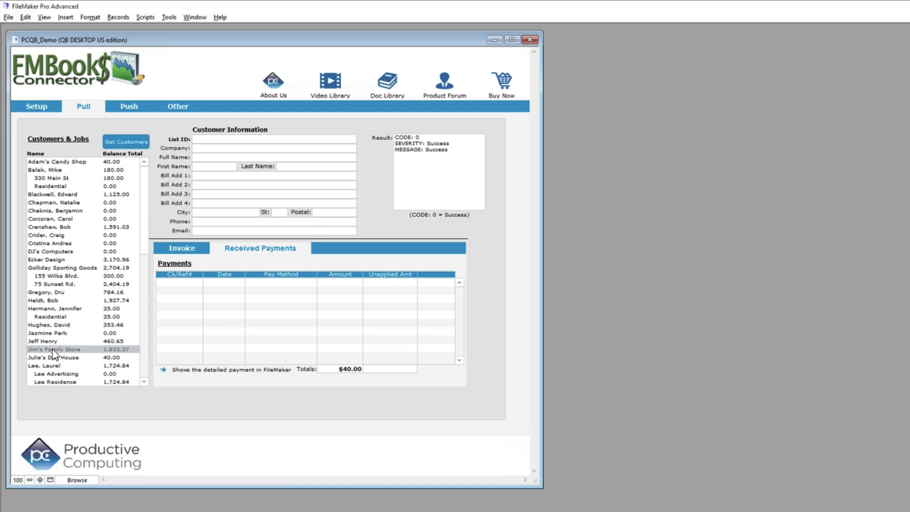
pyautogui.click(183, 247)
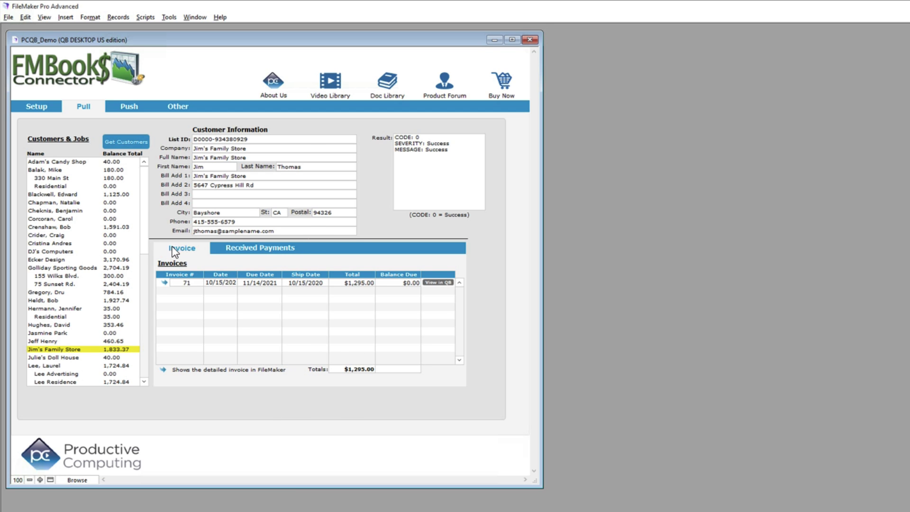
pyautogui.click(260, 248)
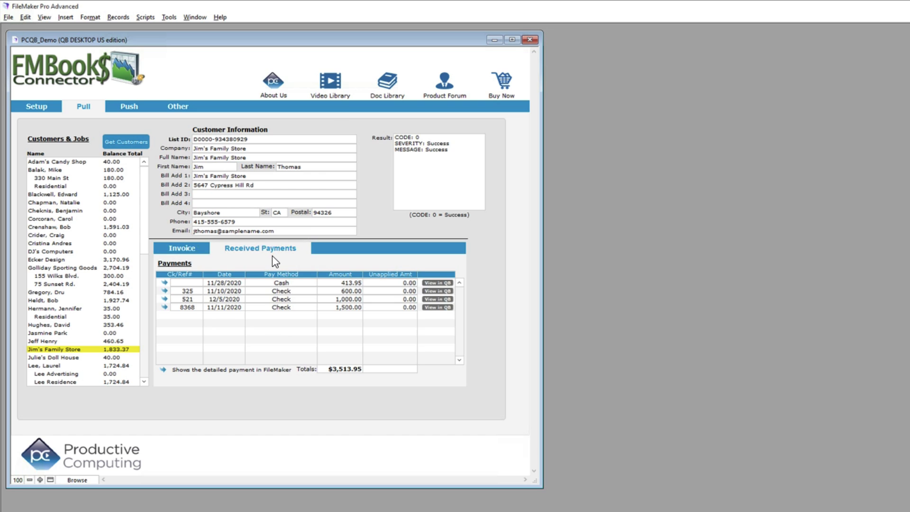
pyautogui.click(197, 249)
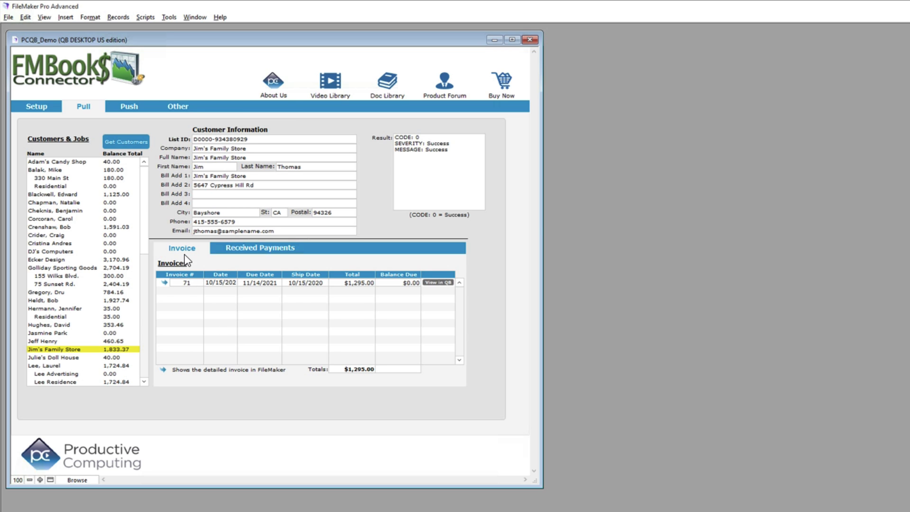
pyautogui.click(260, 248)
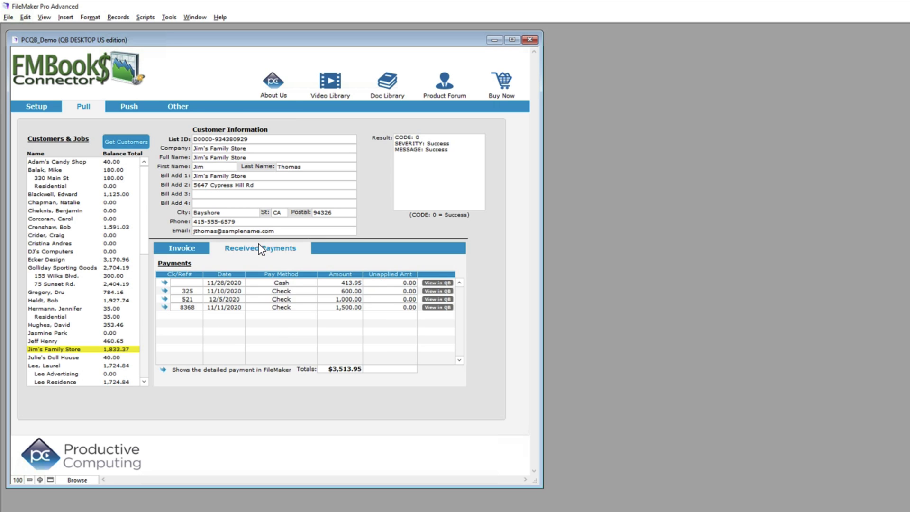
pyautogui.click(187, 248)
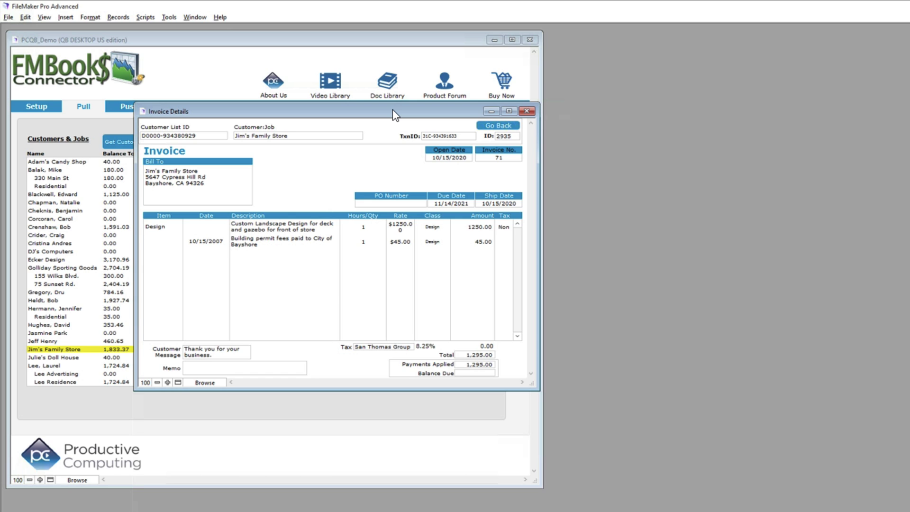
pyautogui.click(498, 125)
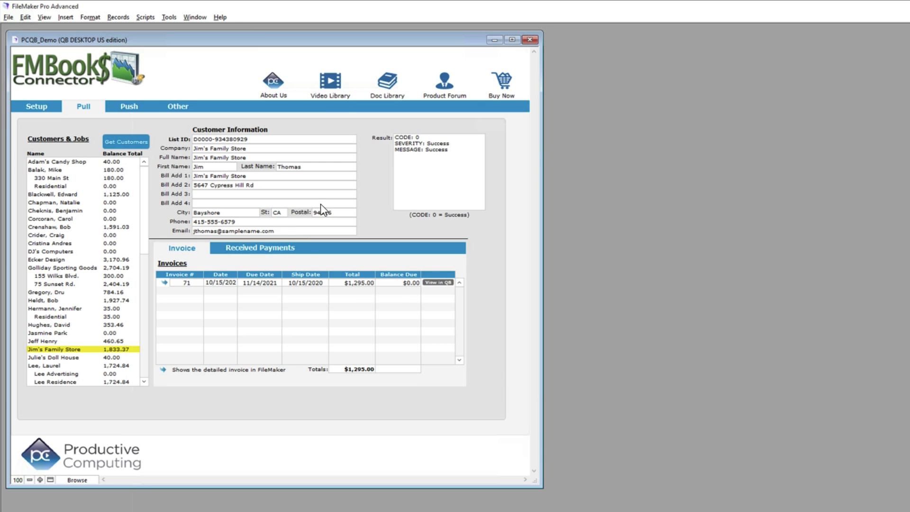
# Review check 521's payment details, then return to the received payments list
pyautogui.click(260, 247)
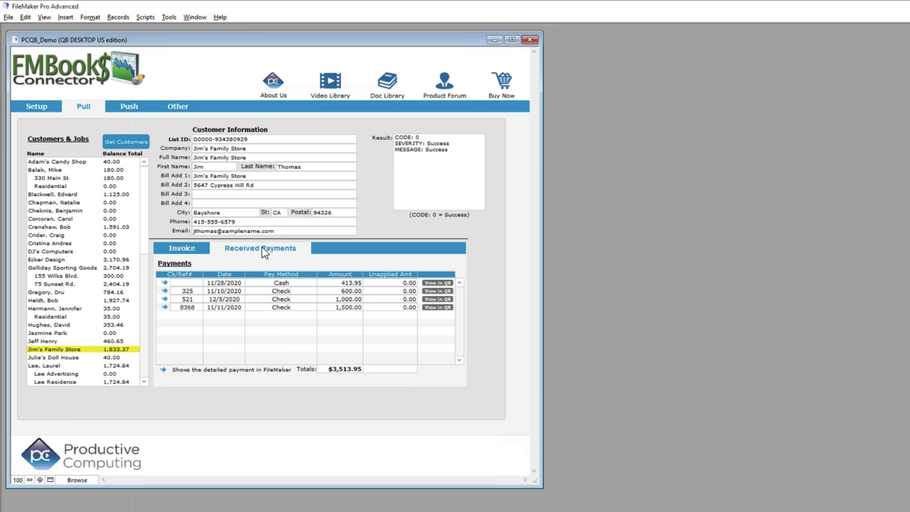
pyautogui.click(164, 308)
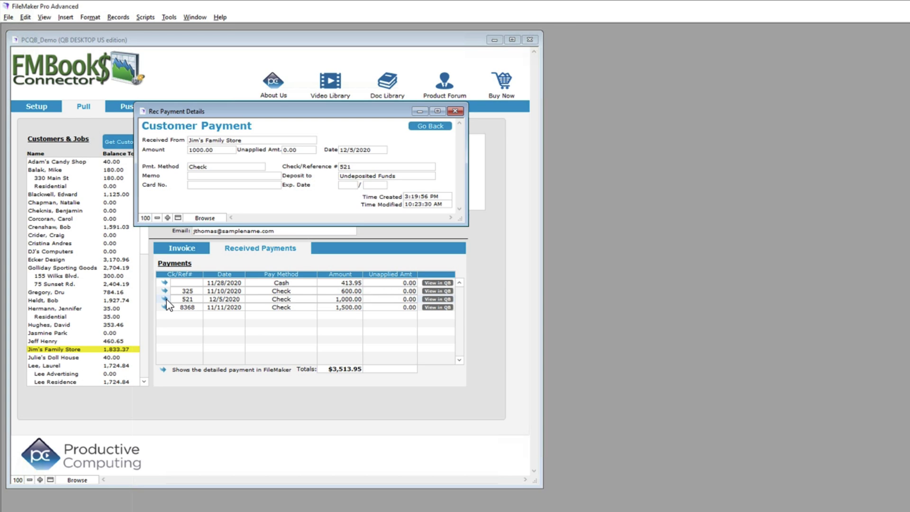
pyautogui.click(429, 127)
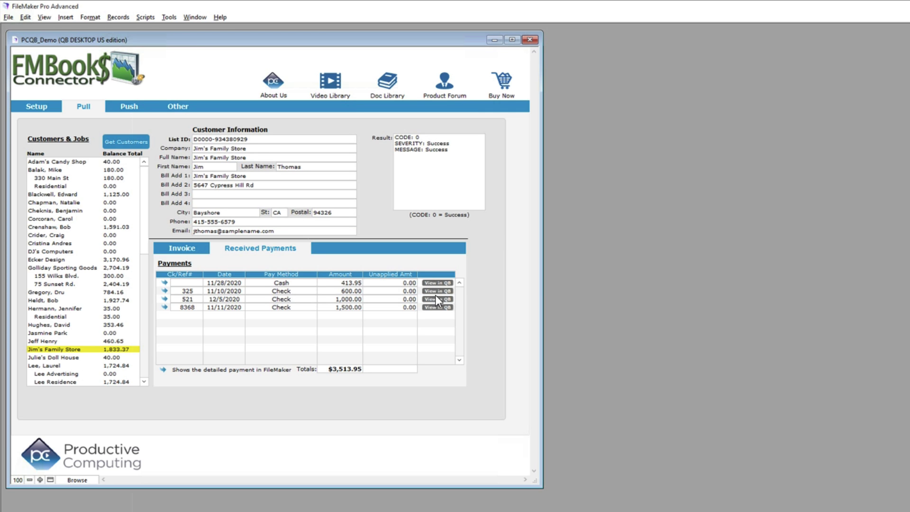
# View a received payment and invoice 71 in QuickBooks, confirming the invoice is paid
pyautogui.click(437, 299)
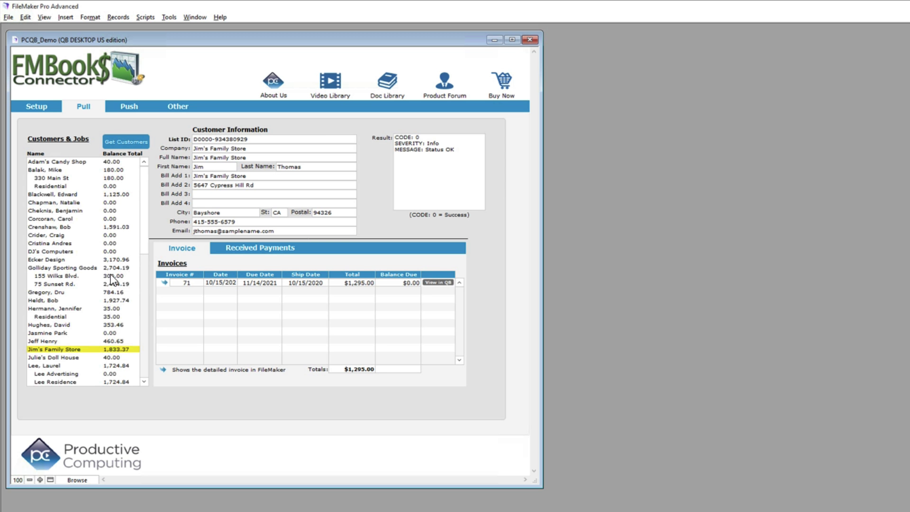
pyautogui.click(430, 286)
# Check the QuickBooks access list, then show Jim's Family Store's four payments totaling $3,513.95
pyautogui.click(182, 106)
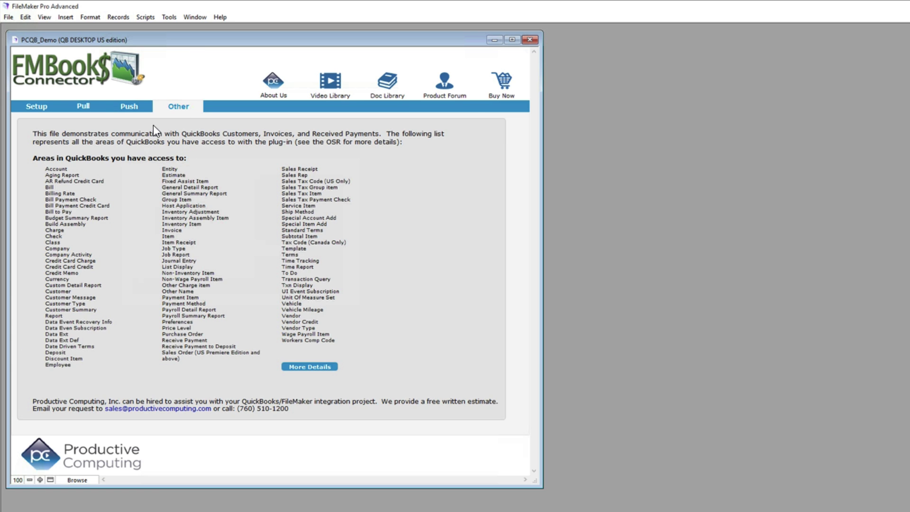
pyautogui.click(84, 106)
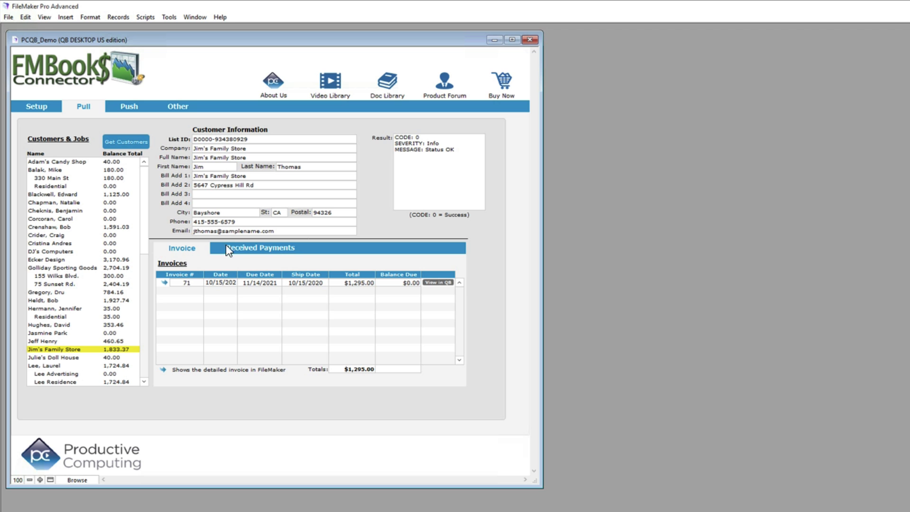
pyautogui.click(241, 247)
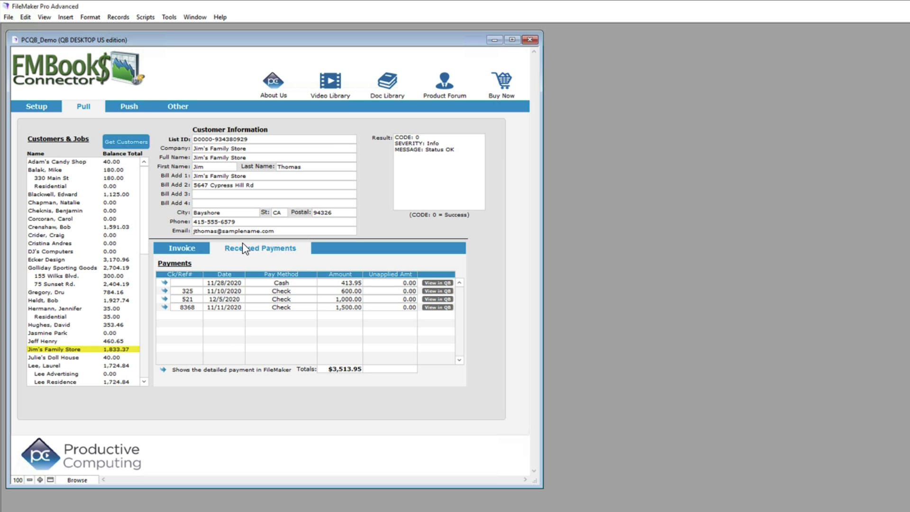